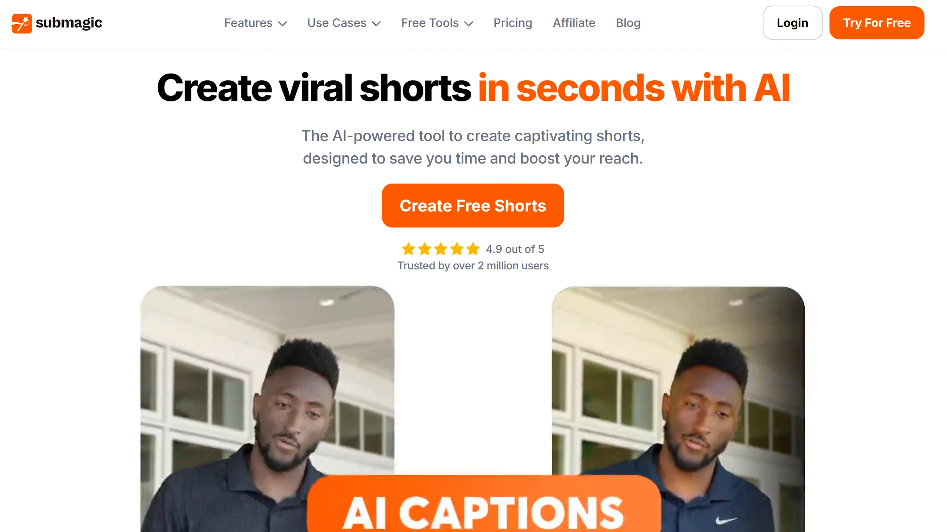
{"action": "scroll", "coordinate": [473, 290], "scroll_direction": "down", "scroll_amount": 5}
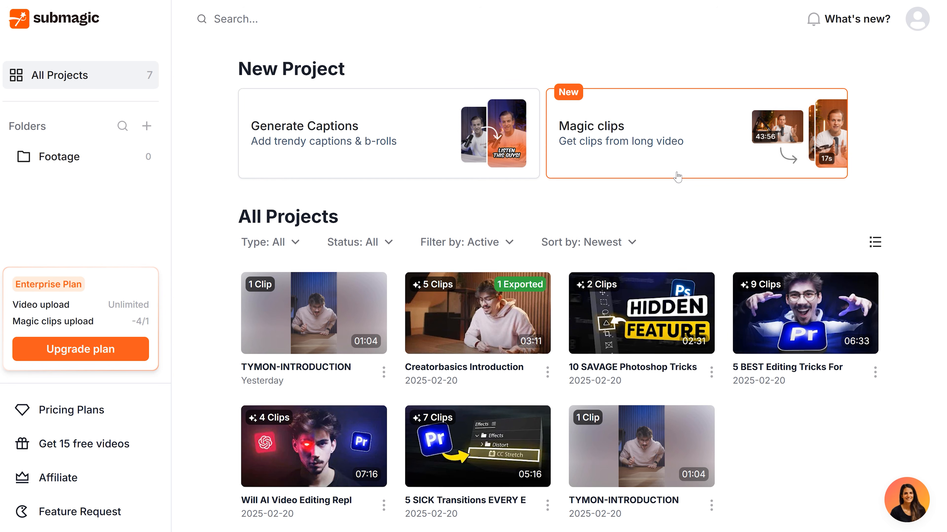
{"action": "left_click", "coordinate": [677, 177]}
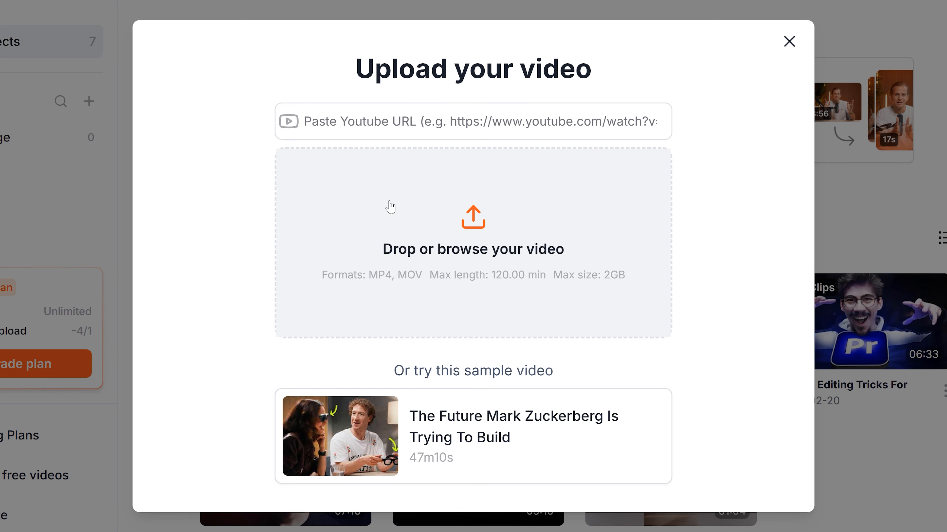
{"action": "left_click", "coordinate": [314, 131]}
{"action": "type", "text": "https://youtu.be/RhFTChte5nA"}
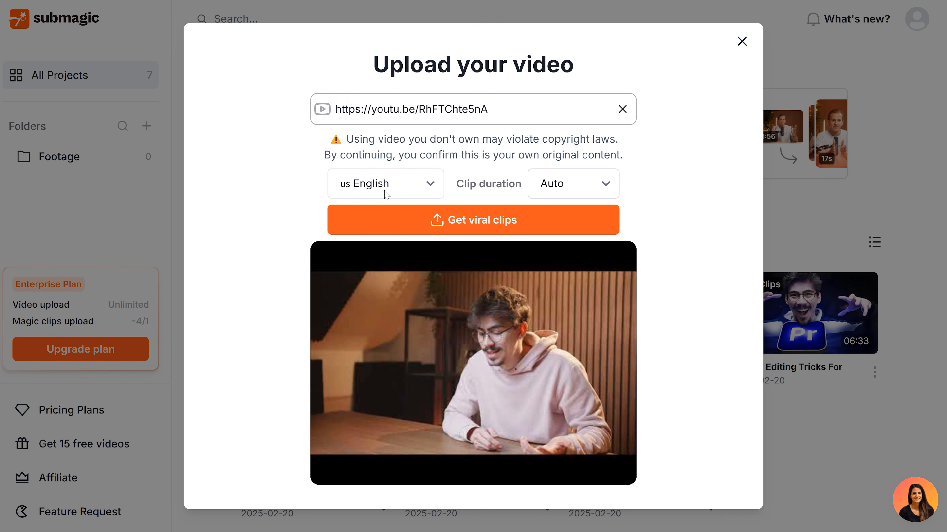
Step: Generate viral clips in English with the clip duration set to Auto, and play the generated YouTube Journey clip
{"action": "left_click", "coordinate": [572, 192]}
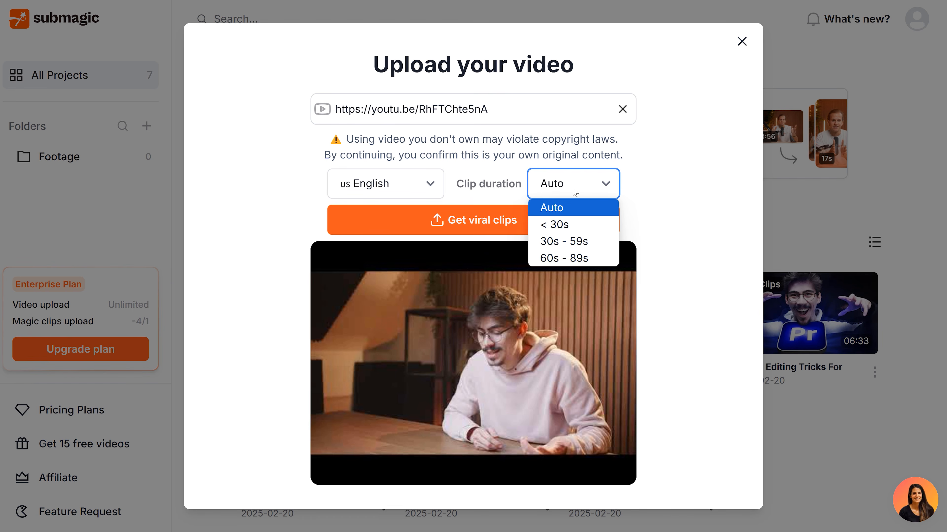
{"action": "left_click", "coordinate": [567, 211]}
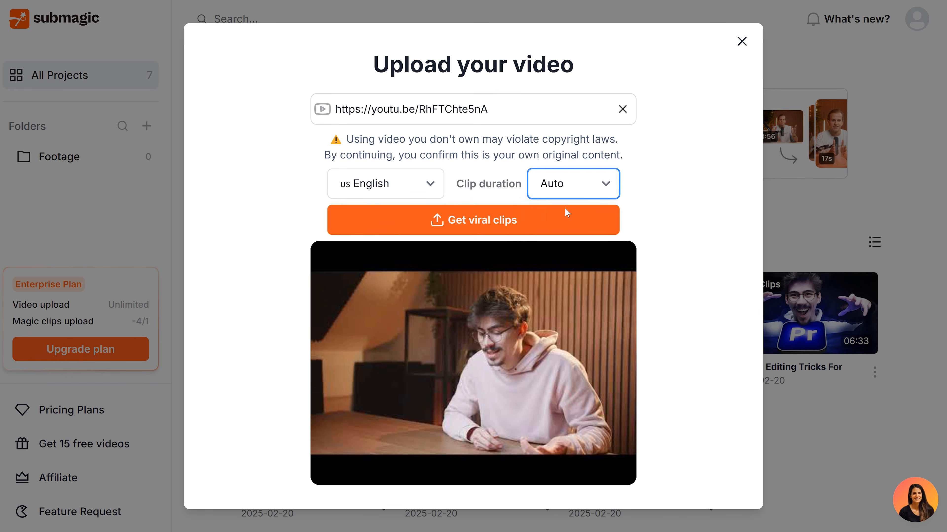
{"action": "left_click", "coordinate": [496, 220]}
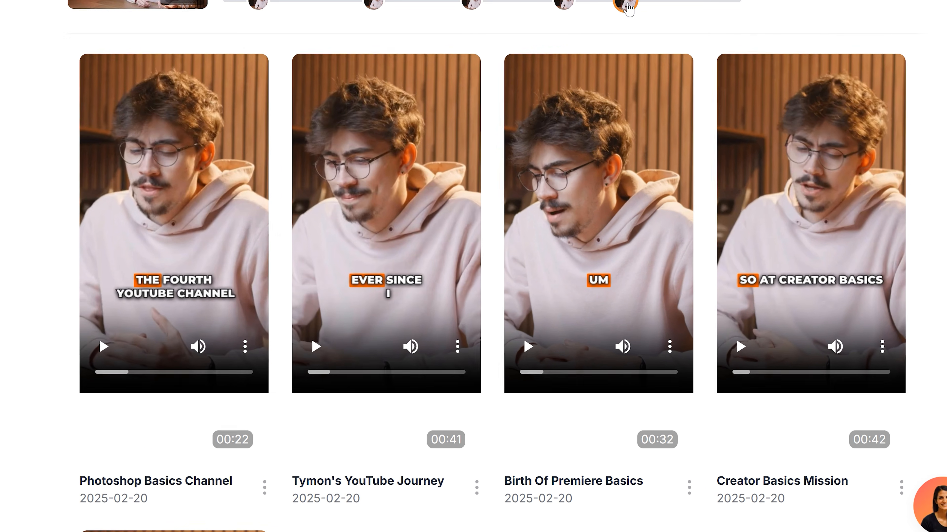
{"action": "left_click", "coordinate": [423, 377]}
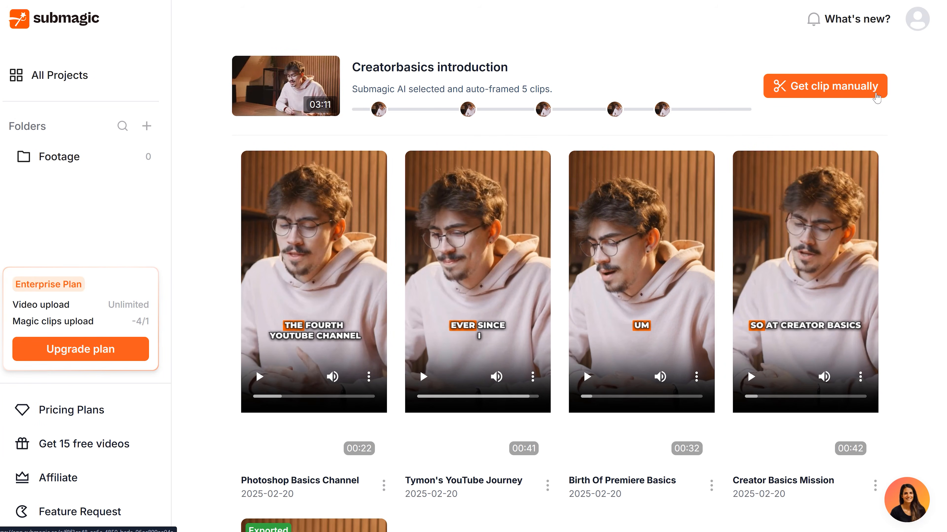
Step: Create a manual clip from three consecutive transcript passages, from "I remember the first tutorial" through "iPhone repair tutorials"
{"action": "left_click", "coordinate": [875, 95]}
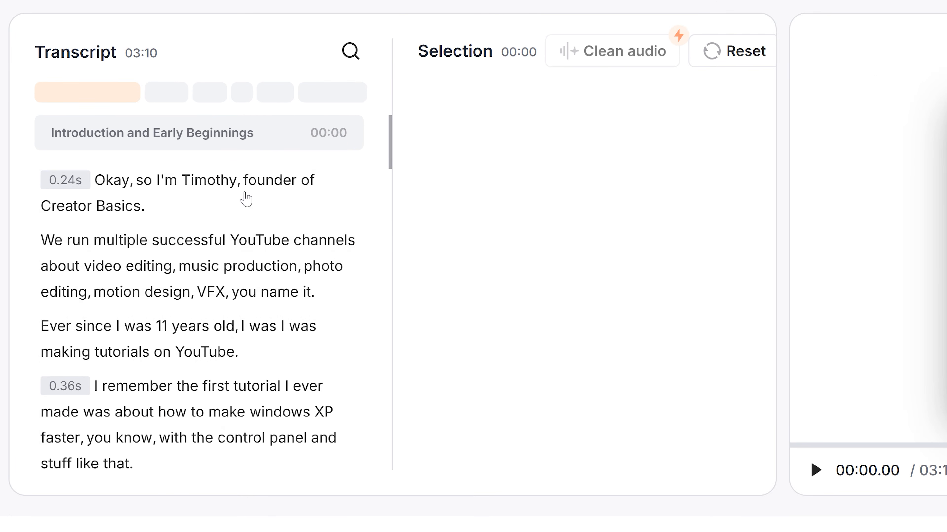
{"action": "scroll", "coordinate": [280, 174], "scroll_direction": "down", "scroll_amount": 3}
{"action": "left_click", "coordinate": [364, 275]}
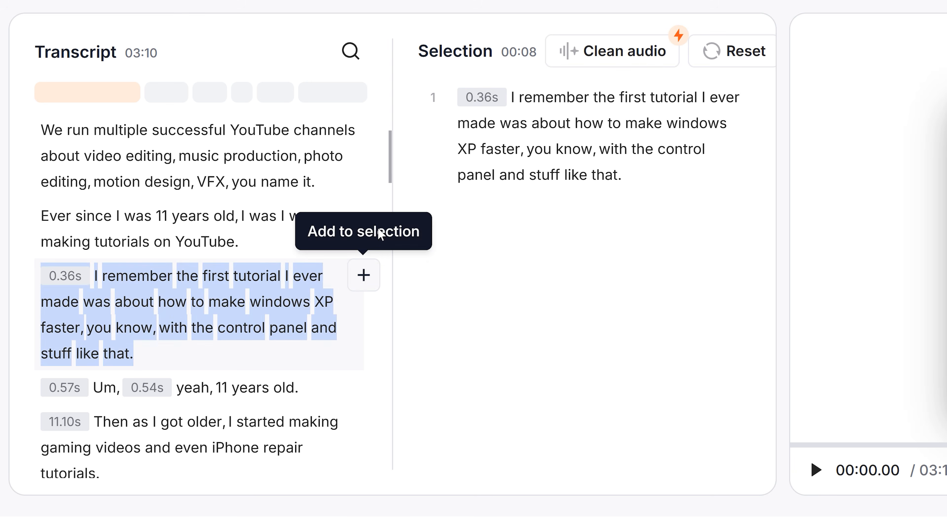
{"action": "scroll", "coordinate": [336, 261], "scroll_direction": "down", "scroll_amount": 4}
{"action": "left_click", "coordinate": [364, 234]}
{"action": "left_click", "coordinate": [363, 271]}
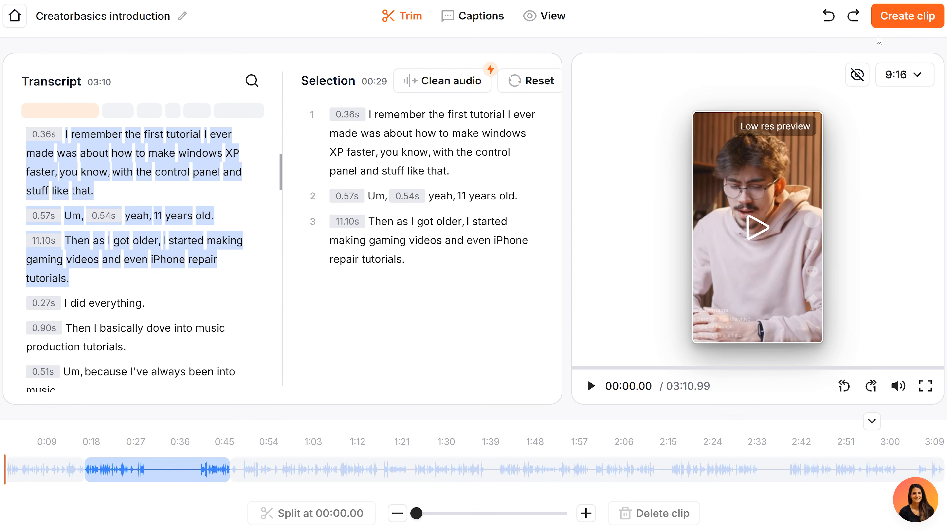
{"action": "left_click", "coordinate": [902, 16]}
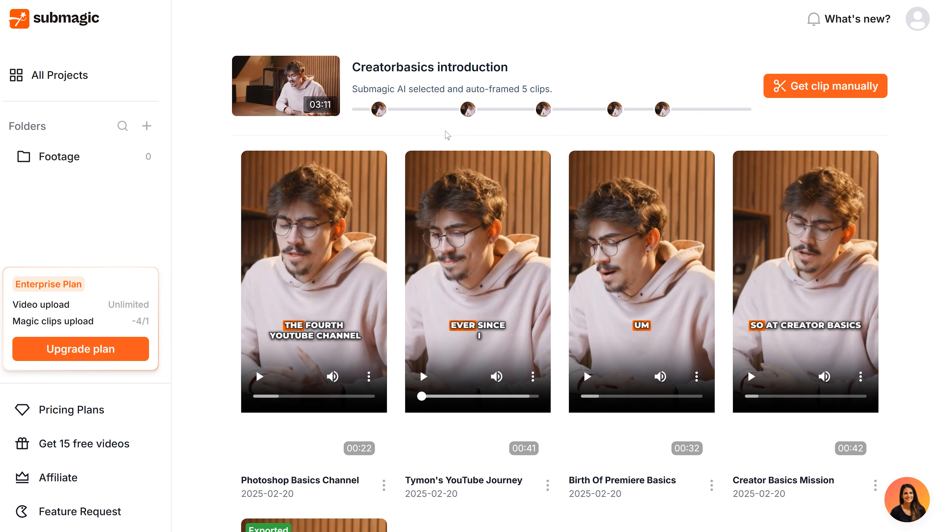
Step: Open the YouTube Journey clip for trimming and search its transcript for "windows XP"
{"action": "mouse_move", "coordinate": [464, 202]}
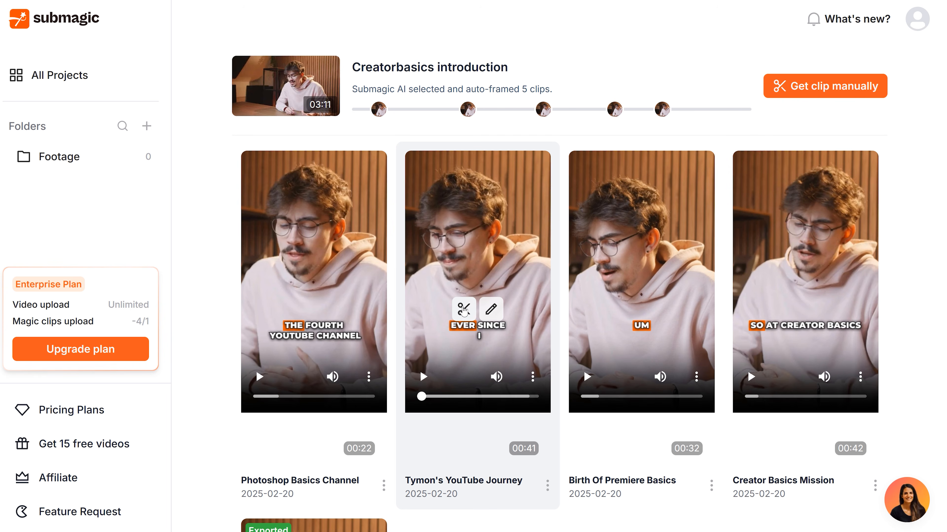
{"action": "left_click", "coordinate": [463, 310]}
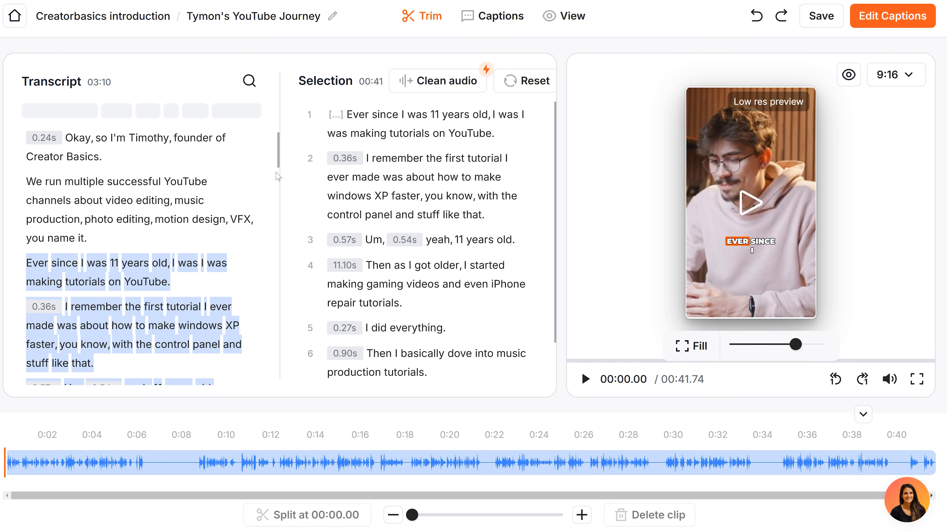
{"action": "left_click_drag", "start_coordinate": [279, 161], "coordinate": [279, 196]}
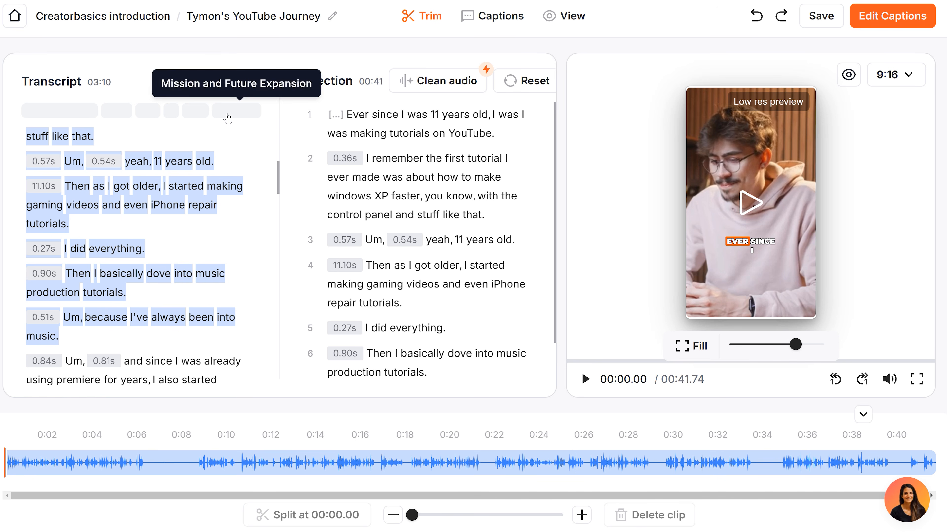
{"action": "left_click_drag", "start_coordinate": [556, 160], "coordinate": [560, 131]}
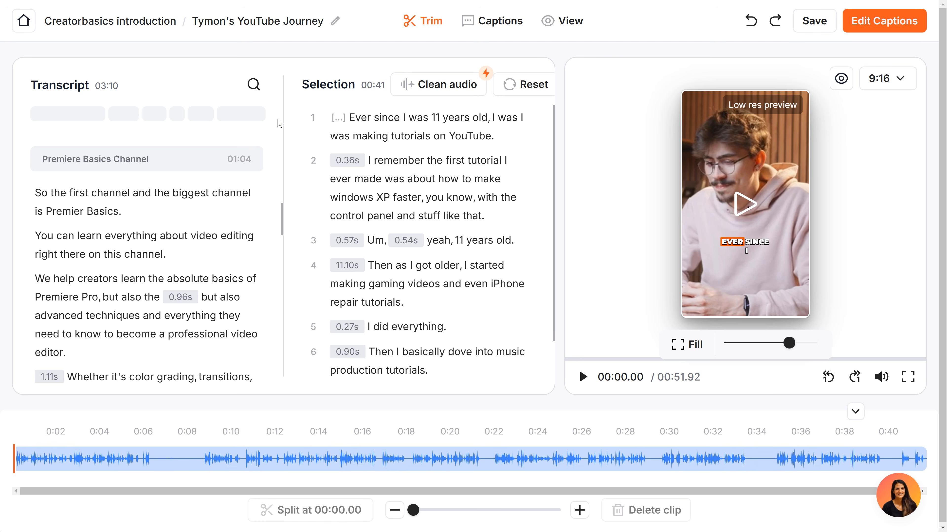
{"action": "left_click", "coordinate": [254, 86]}
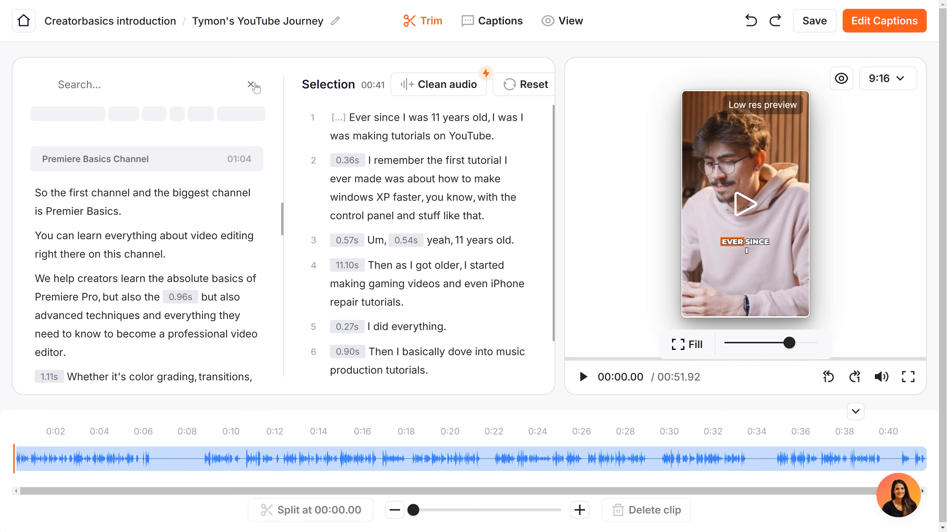
{"action": "left_click", "coordinate": [234, 85]}
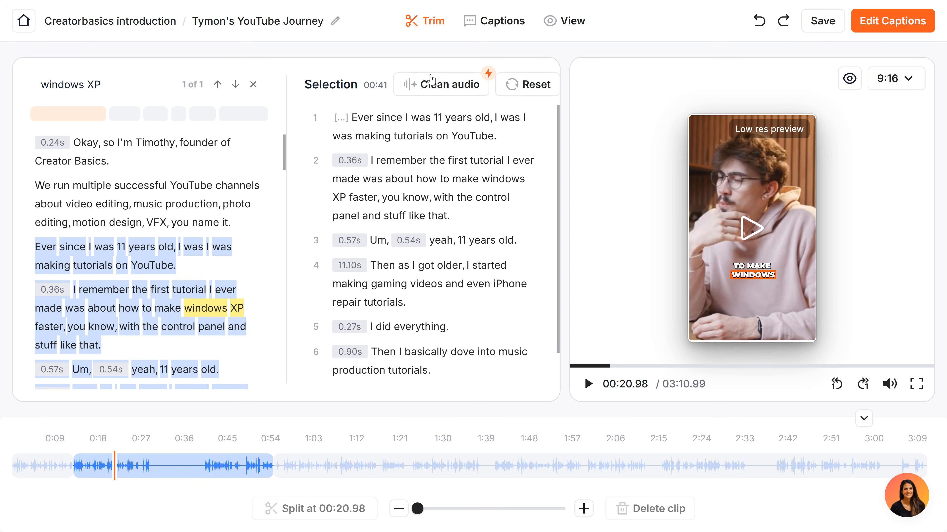
Step: Clean the clip's audio by removing filler words and cutting silences at the UltraFast level
{"action": "left_click", "coordinate": [460, 91]}
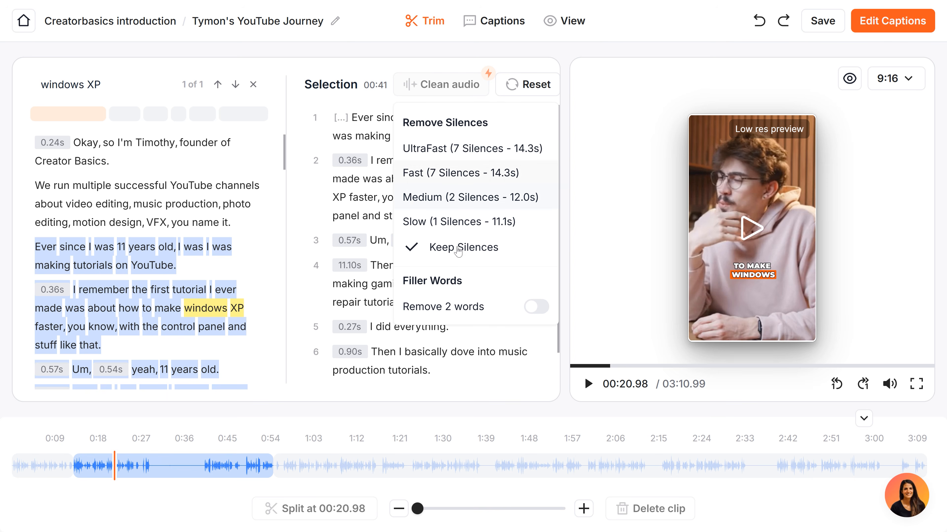
{"action": "left_click", "coordinate": [533, 307]}
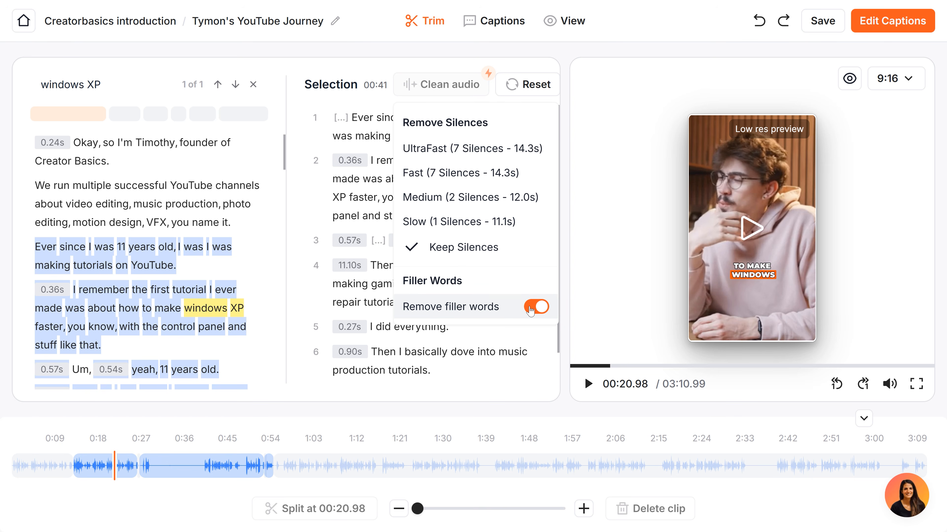
{"action": "left_click", "coordinate": [471, 149]}
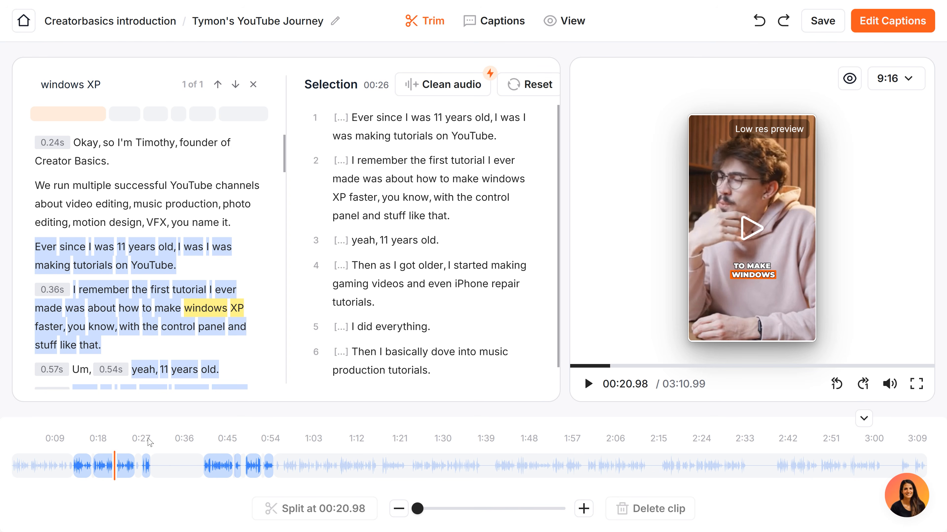
Step: Try splitting the second timeline segment at 00:19.46 and trimming the start of its latter part, and undo the trim
{"action": "left_click", "coordinate": [110, 468]}
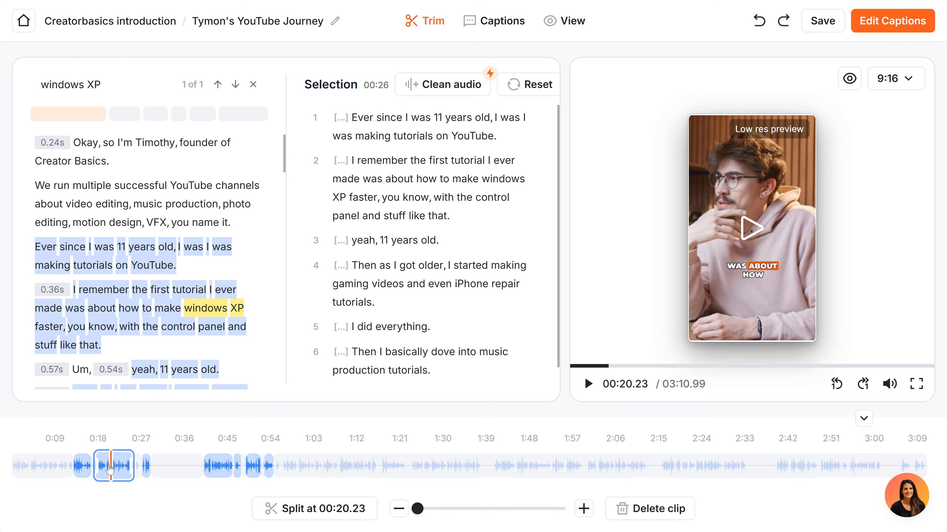
{"action": "left_click", "coordinate": [107, 468]}
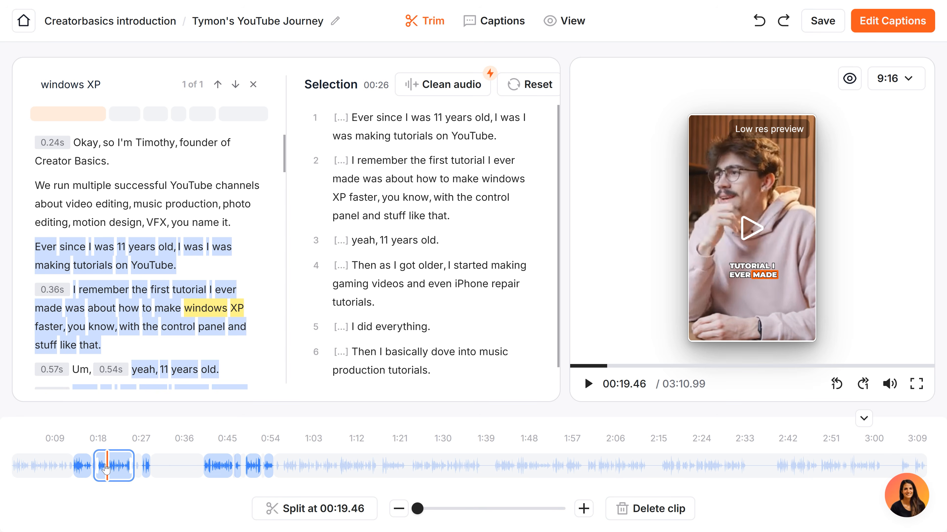
{"action": "left_click", "coordinate": [307, 510]}
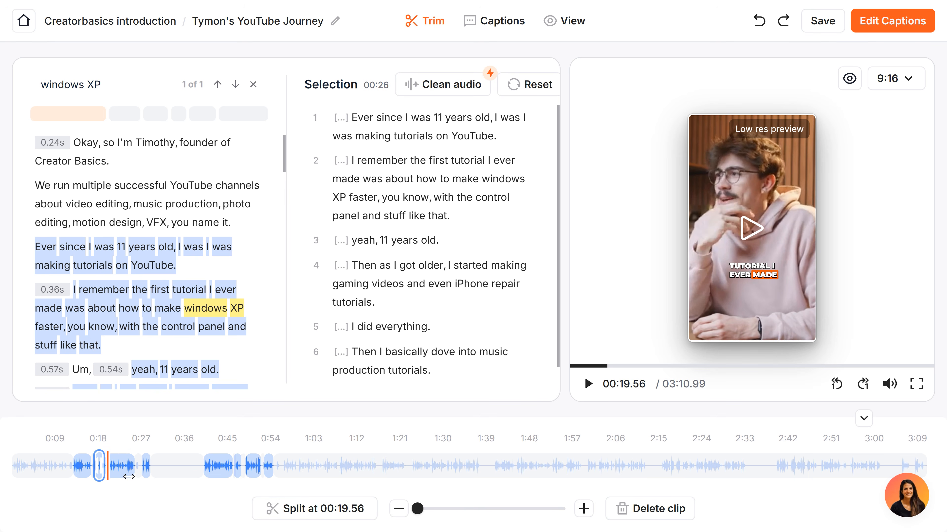
{"action": "left_click", "coordinate": [127, 473]}
{"action": "left_click_drag", "start_coordinate": [107, 473], "coordinate": [118, 476]}
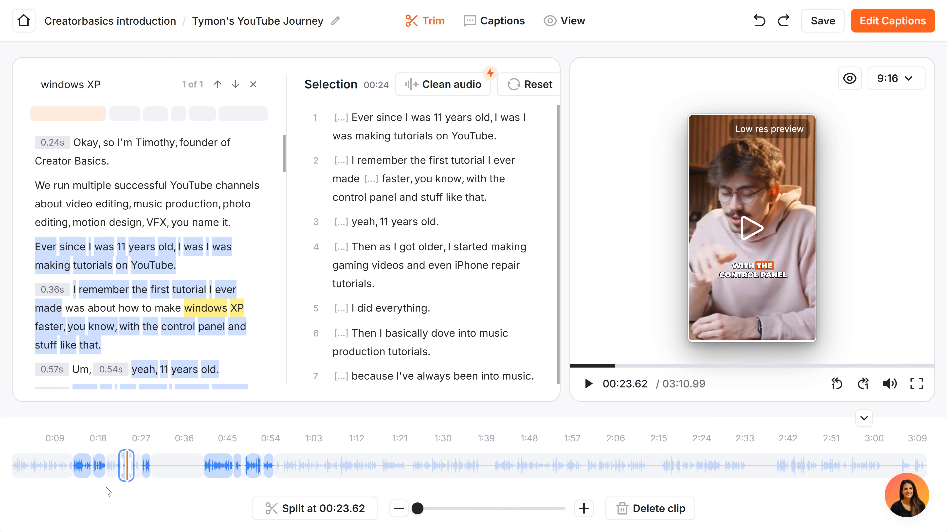
{"action": "key", "text": "ctrl+z"}
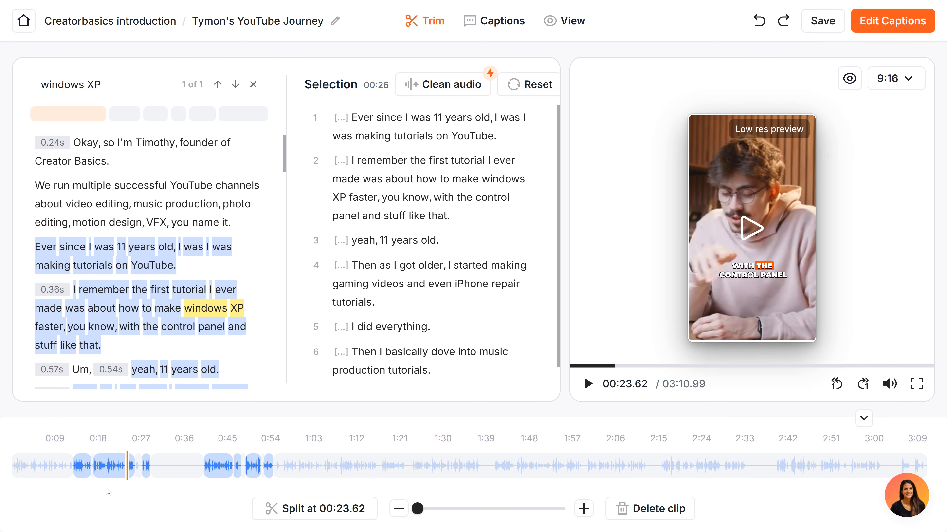
Step: Show the social media interface overlay on the video preview and try the 16:9 aspect ratio
{"action": "left_click", "coordinate": [850, 83]}
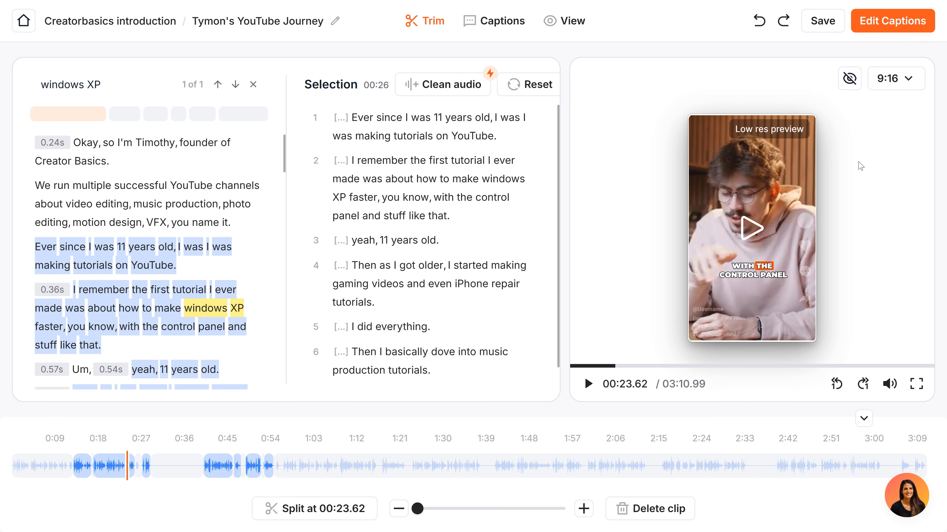
{"action": "left_click", "coordinate": [902, 87]}
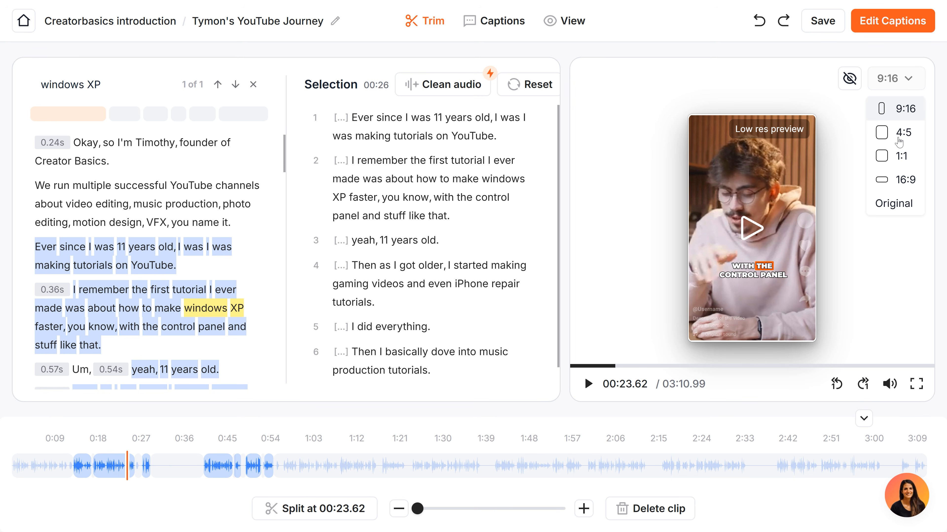
{"action": "left_click", "coordinate": [894, 181]}
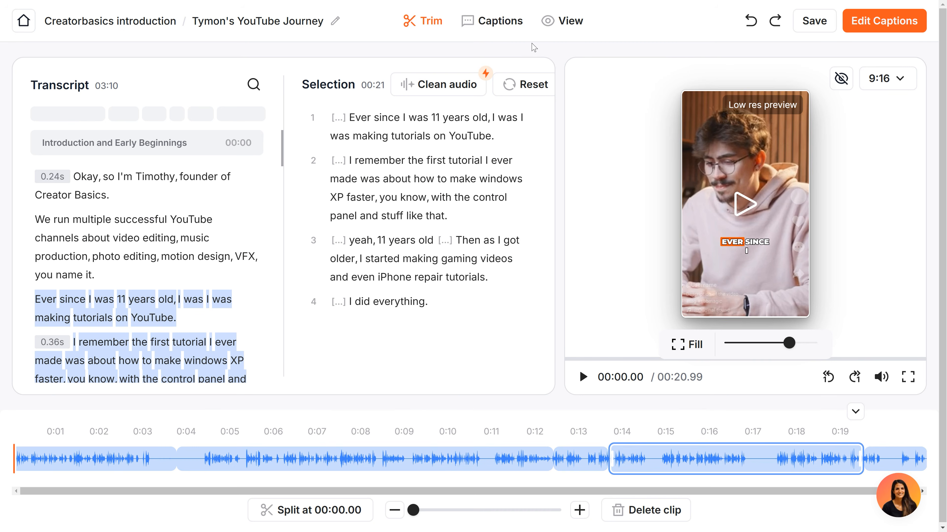
Step: Open the clip's caption styles, try the Beast theme and switch back to the Leon theme
{"action": "left_click", "coordinate": [500, 22]}
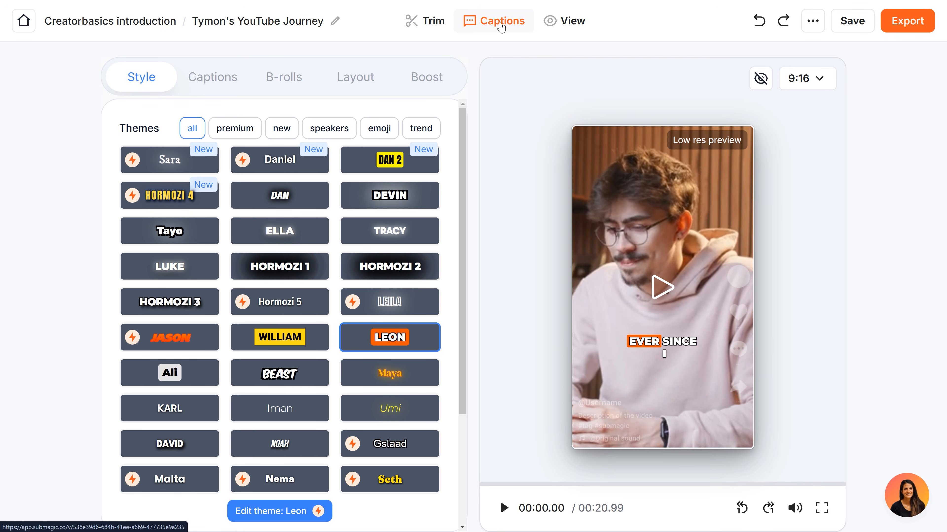
{"action": "scroll", "coordinate": [471, 149], "scroll_direction": "down", "scroll_amount": 2}
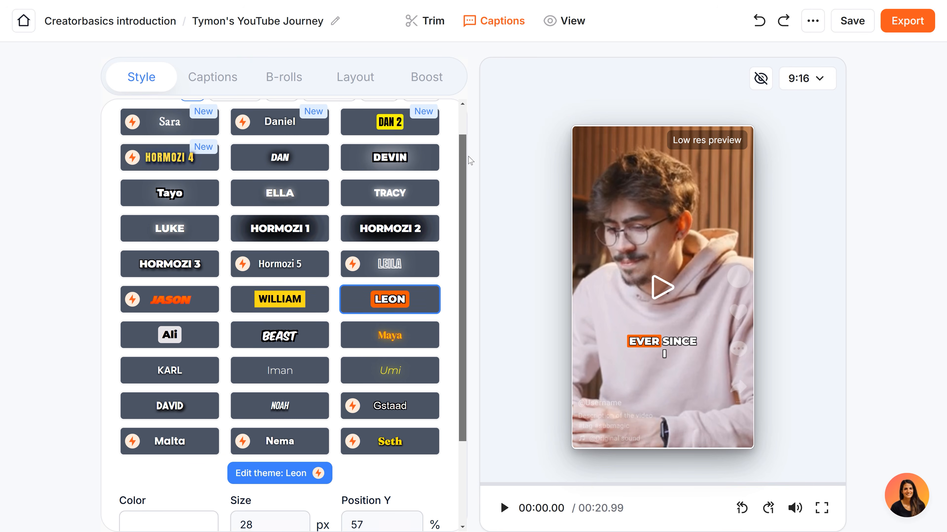
{"action": "scroll", "coordinate": [474, 171], "scroll_direction": "up", "scroll_amount": 2}
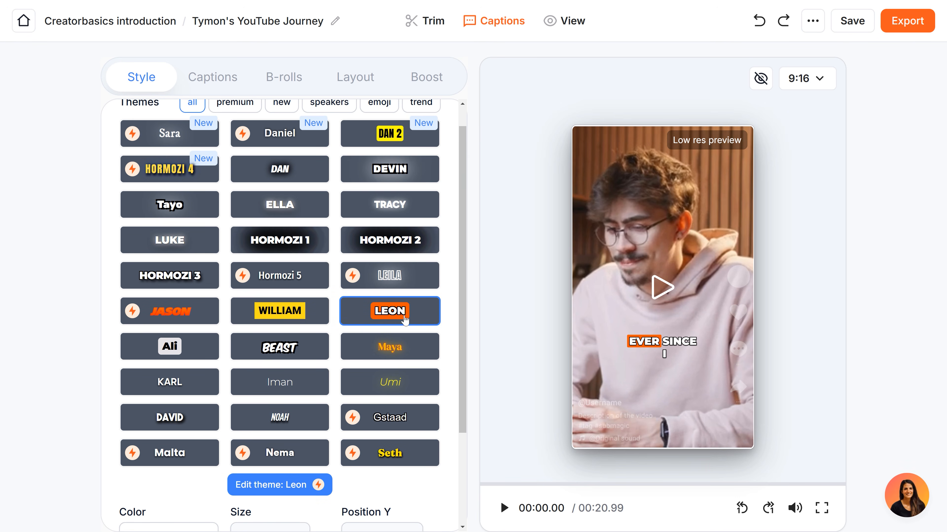
{"action": "left_click", "coordinate": [284, 351]}
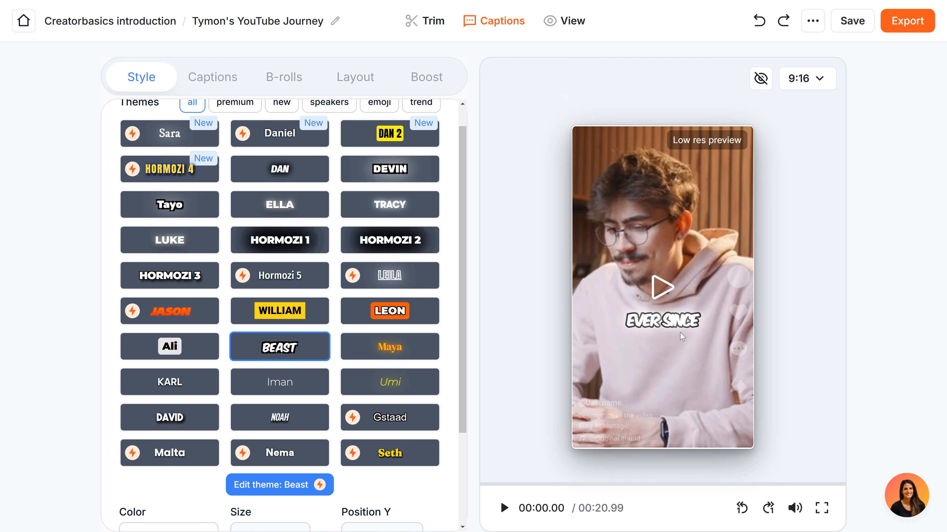
{"action": "left_click", "coordinate": [436, 320]}
Step: Restyle the captions with size 36 px, vertical position 58% and an amber main highlight color
{"action": "scroll", "coordinate": [460, 309], "scroll_direction": "down", "scroll_amount": 5}
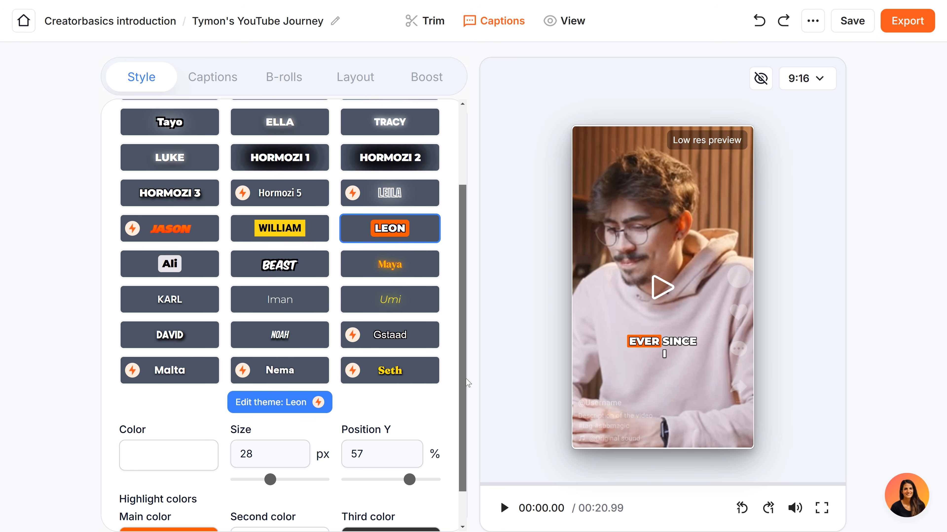
{"action": "mouse_move", "coordinate": [270, 435]}
{"action": "left_mouse_down"}
{"action": "mouse_move", "coordinate": [291, 435]}
{"action": "mouse_move", "coordinate": [281, 435]}
{"action": "left_mouse_up"}
{"action": "left_click_drag", "start_coordinate": [409, 435], "coordinate": [407, 435]}
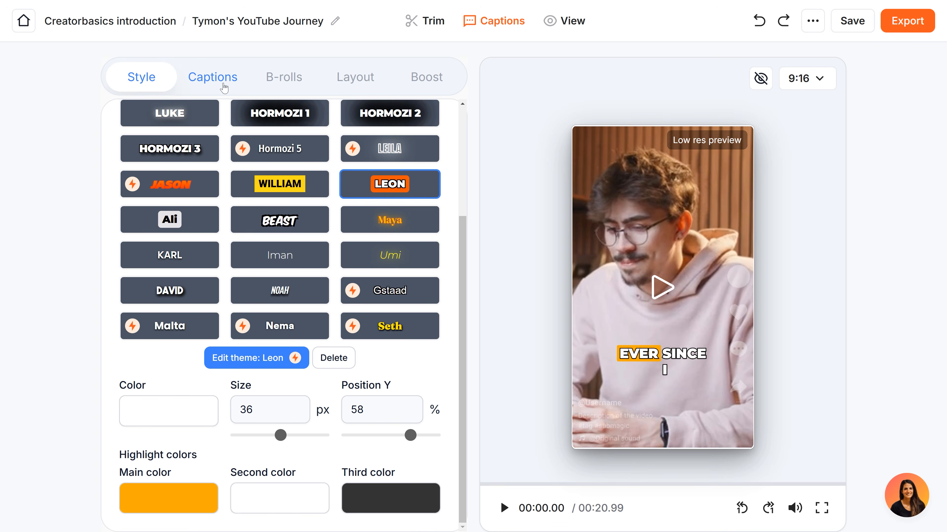
Step: Review the clip's caption list and jump to the caption "videos and even iPhone"
{"action": "left_click", "coordinate": [223, 85]}
{"action": "scroll", "coordinate": [447, 157], "scroll_direction": "up", "scroll_amount": 3}
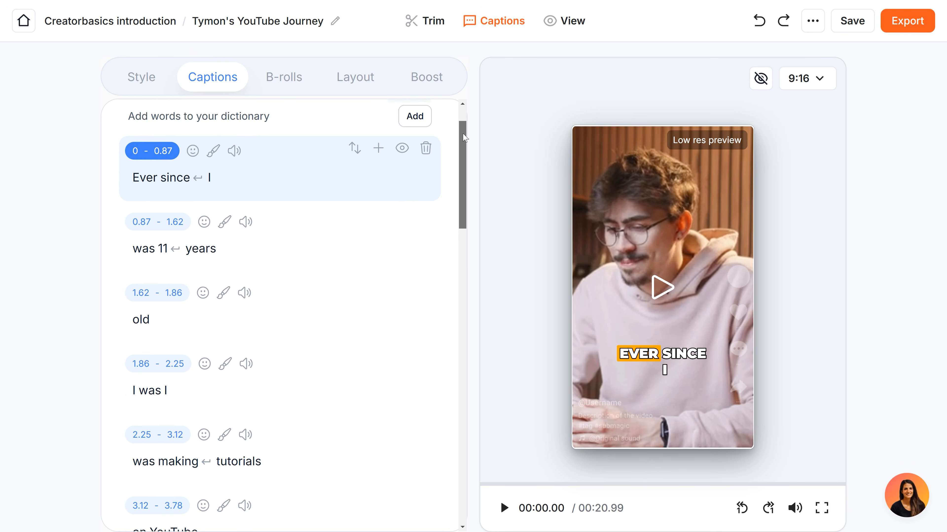
{"action": "left_click_drag", "start_coordinate": [464, 138], "coordinate": [423, 411]}
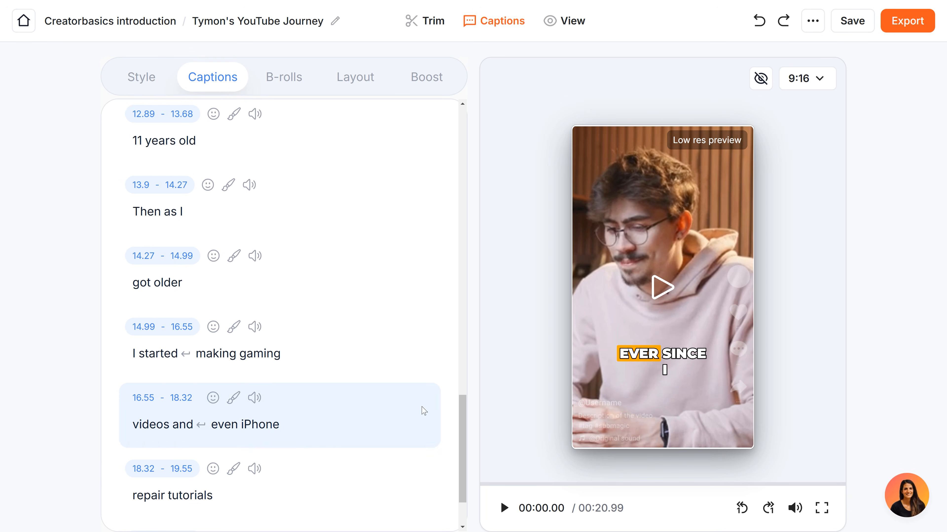
{"action": "left_click", "coordinate": [277, 428]}
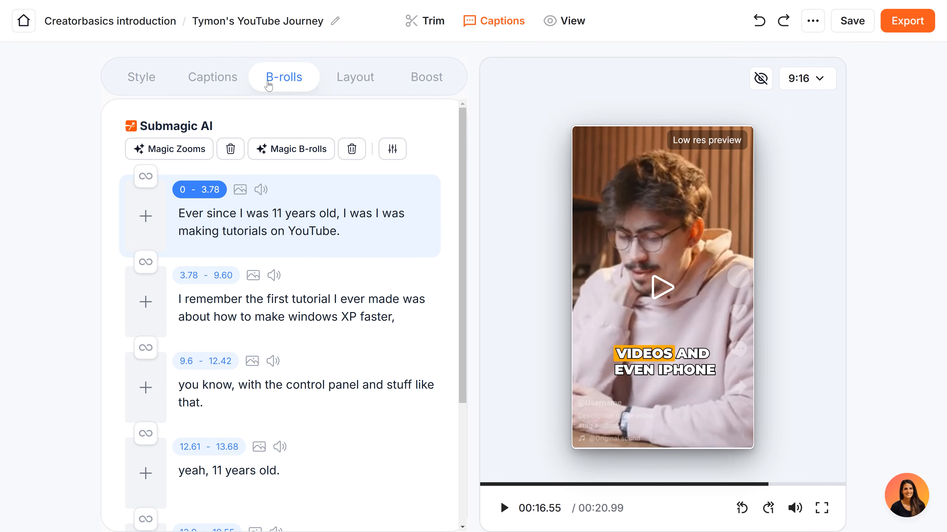
Step: Generate Magic B-rolls for the clip and add a Windows logo video as B-roll to the 7–12 s segment
{"action": "left_click", "coordinate": [299, 148]}
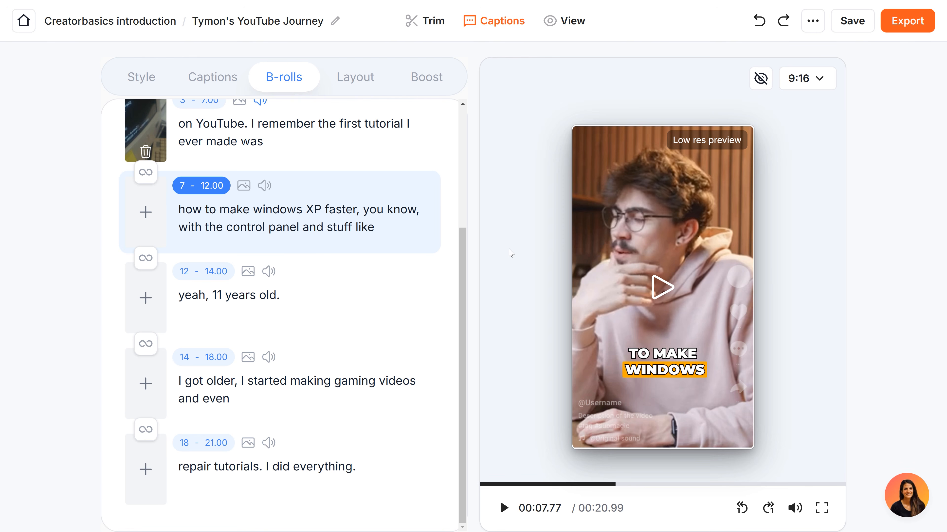
{"action": "left_click", "coordinate": [146, 212]}
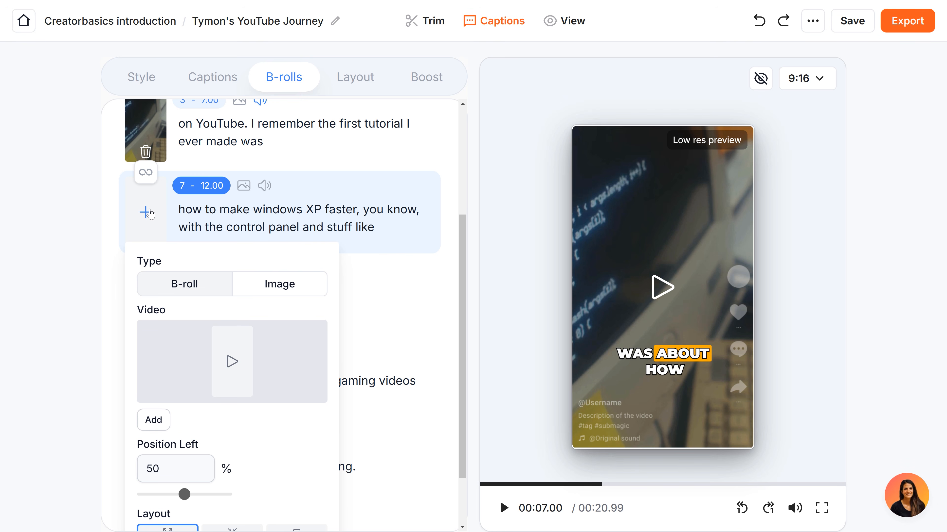
{"action": "left_click", "coordinate": [232, 361]}
{"action": "left_click", "coordinate": [673, 376]}
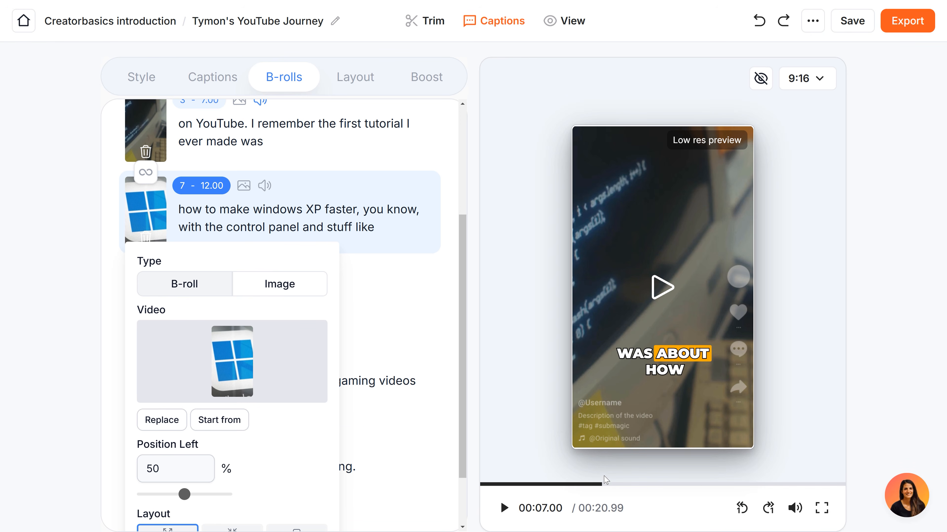
Step: Apply the Windows logo B-roll with a left position of 54% and Cover layout, and add Magic Zooms to the clip
{"action": "scroll", "coordinate": [402, 347], "scroll_direction": "down", "scroll_amount": 2}
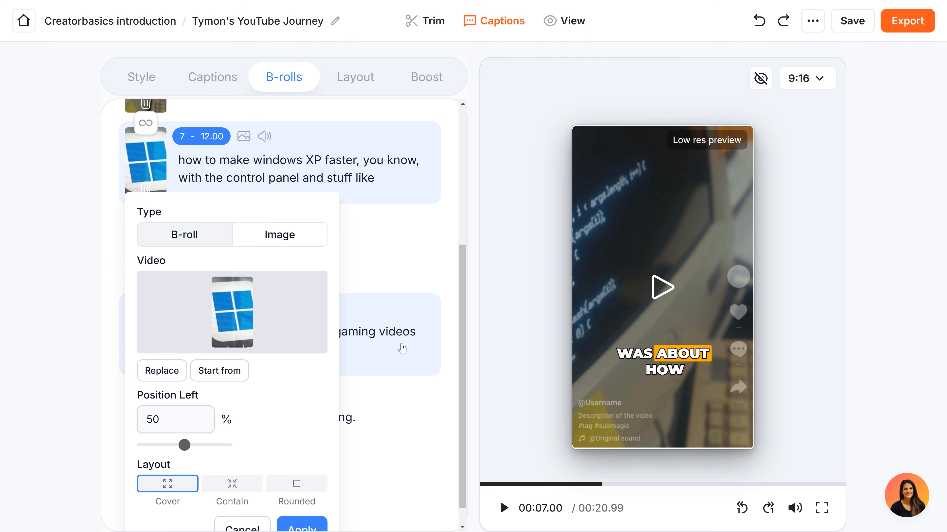
{"action": "left_click_drag", "start_coordinate": [185, 421], "coordinate": [189, 422]}
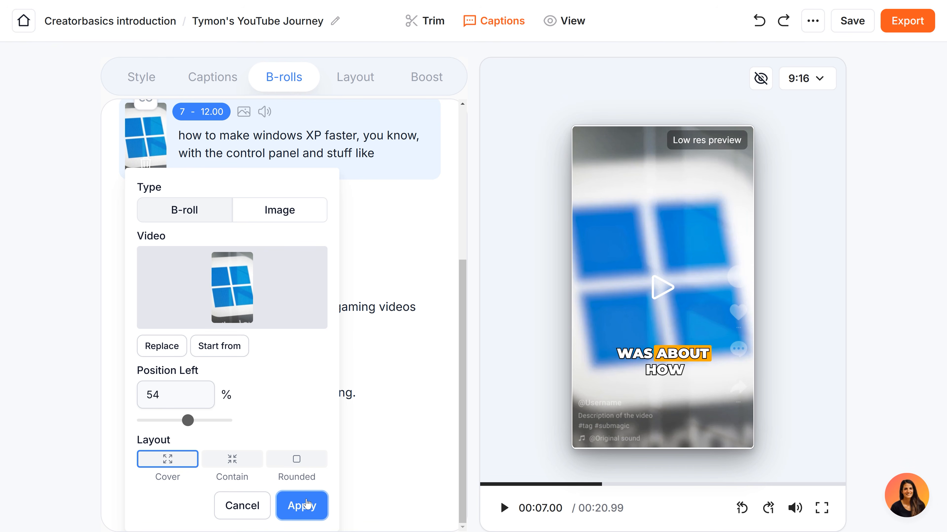
{"action": "left_click", "coordinate": [302, 506]}
{"action": "scroll", "coordinate": [295, 223], "scroll_direction": "up", "scroll_amount": 5}
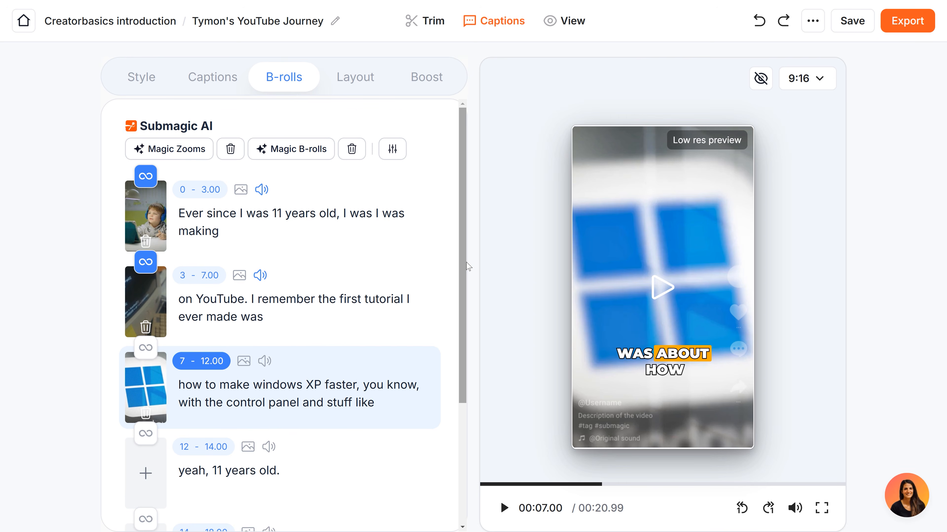
{"action": "left_click", "coordinate": [196, 156]}
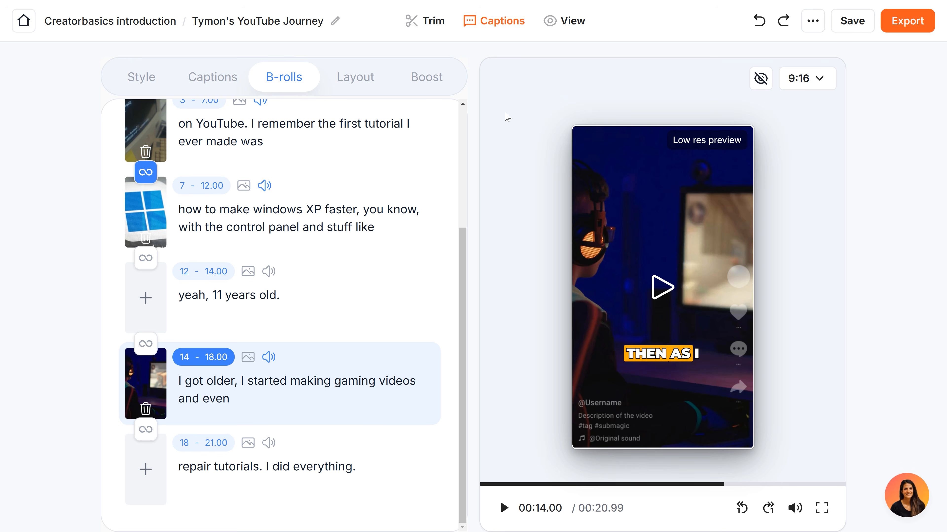
Step: Turn on the AI Hook title for the clip and regenerate its text
{"action": "left_click", "coordinate": [440, 77]}
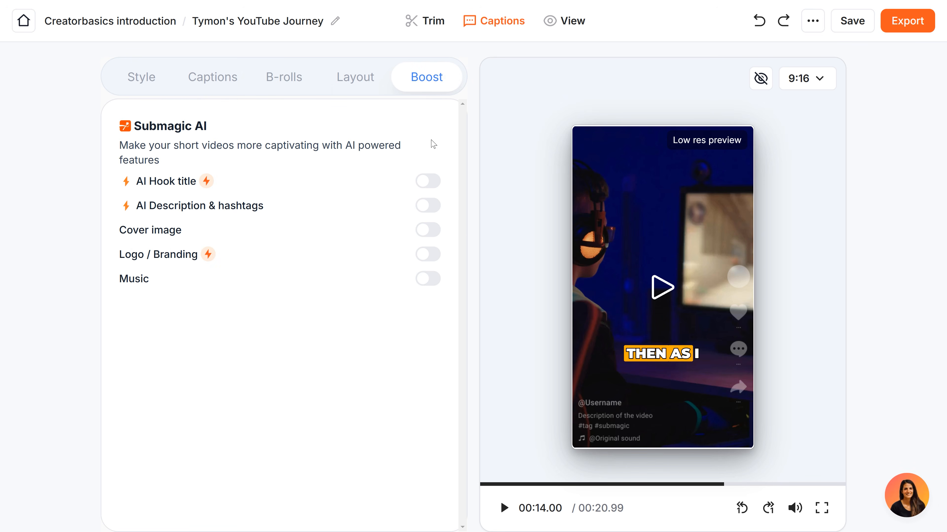
{"action": "left_click", "coordinate": [421, 183]}
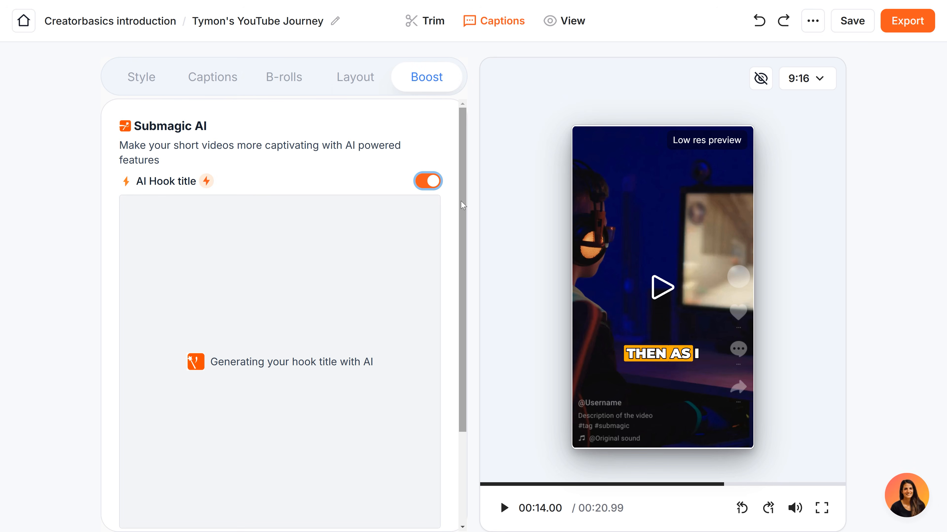
{"action": "scroll", "coordinate": [456, 231], "scroll_direction": "down", "scroll_amount": 2}
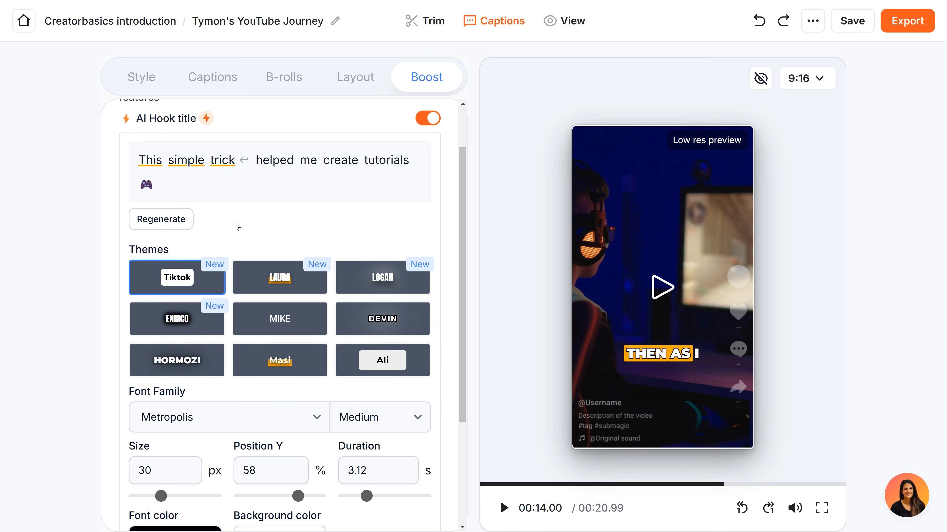
{"action": "left_click", "coordinate": [186, 220]}
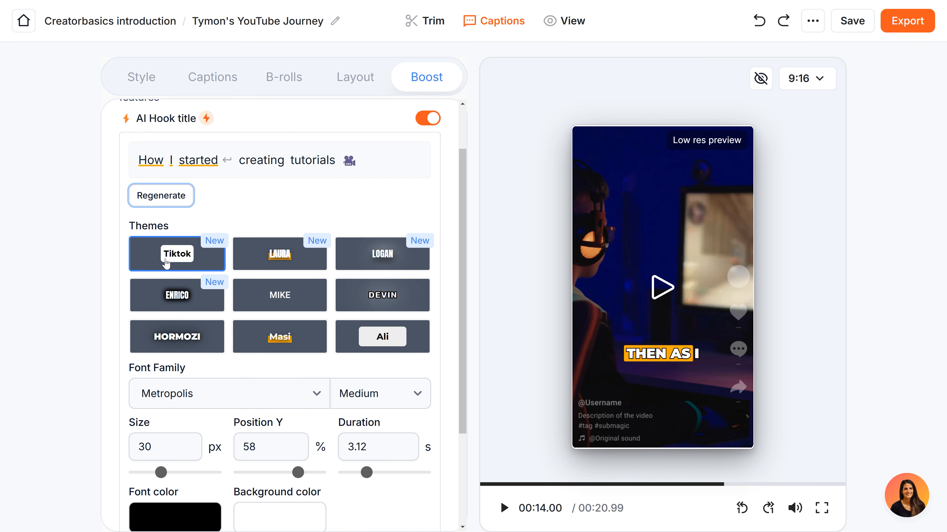
Step: Generate an AI description and hashtags for the clip
{"action": "scroll", "coordinate": [350, 335], "scroll_direction": "down", "scroll_amount": 4}
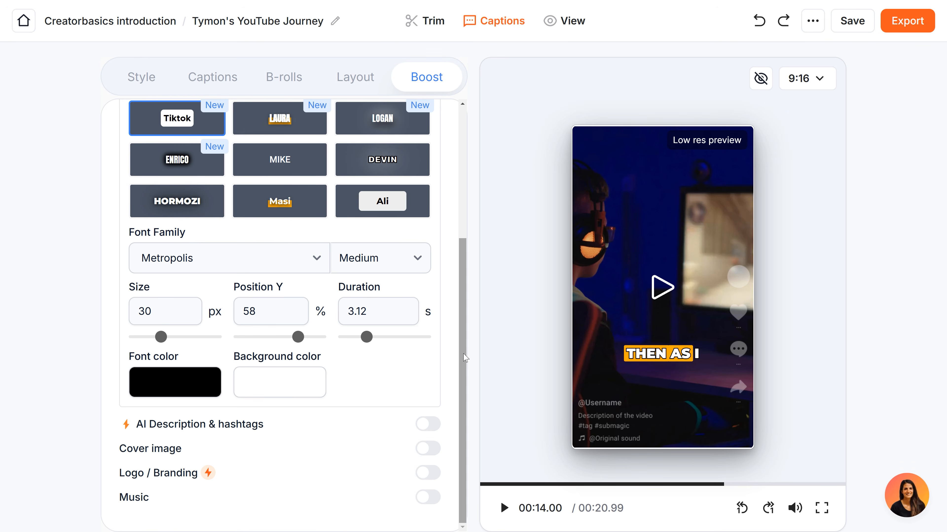
{"action": "left_click", "coordinate": [428, 424]}
{"action": "scroll", "coordinate": [454, 392], "scroll_direction": "down", "scroll_amount": 4}
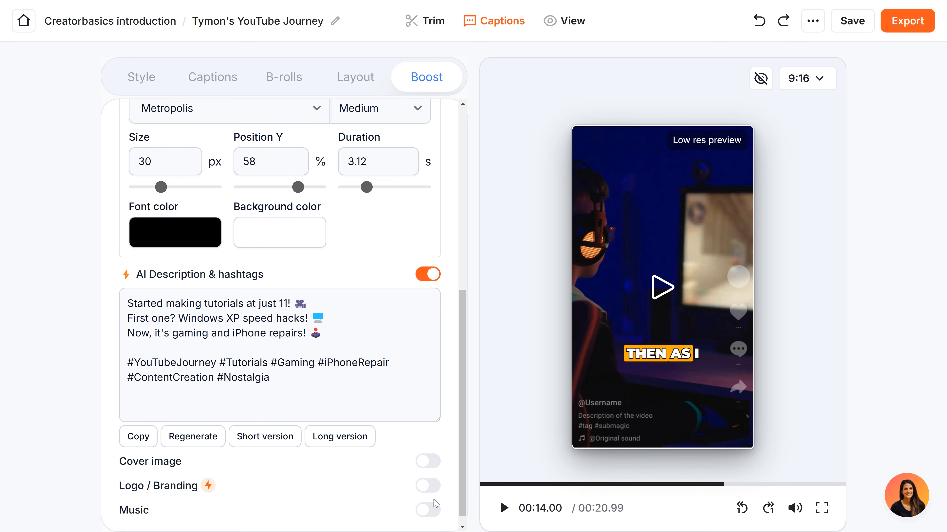
Step: Turn on music for the clip and browse the own and premium music collections for a track
{"action": "left_click", "coordinate": [429, 509]}
{"action": "scroll", "coordinate": [447, 511], "scroll_direction": "down", "scroll_amount": 2}
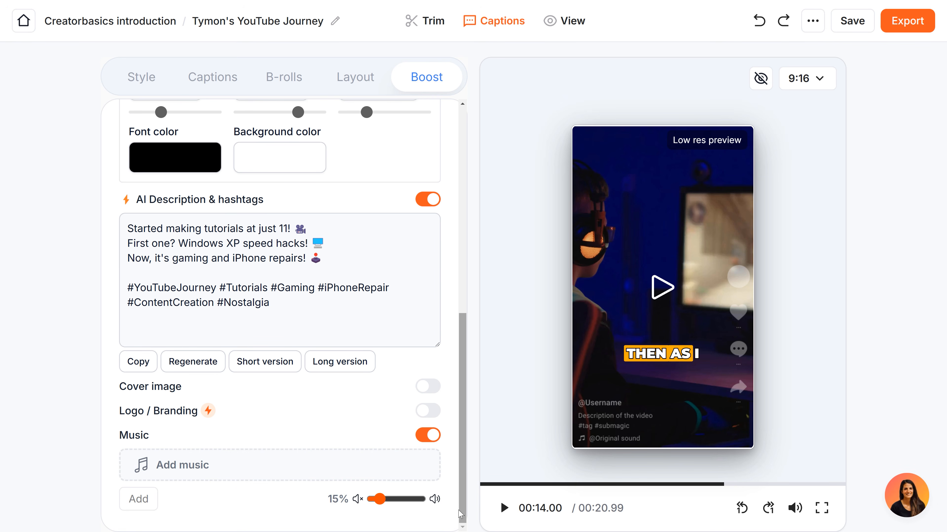
{"action": "left_click", "coordinate": [254, 469]}
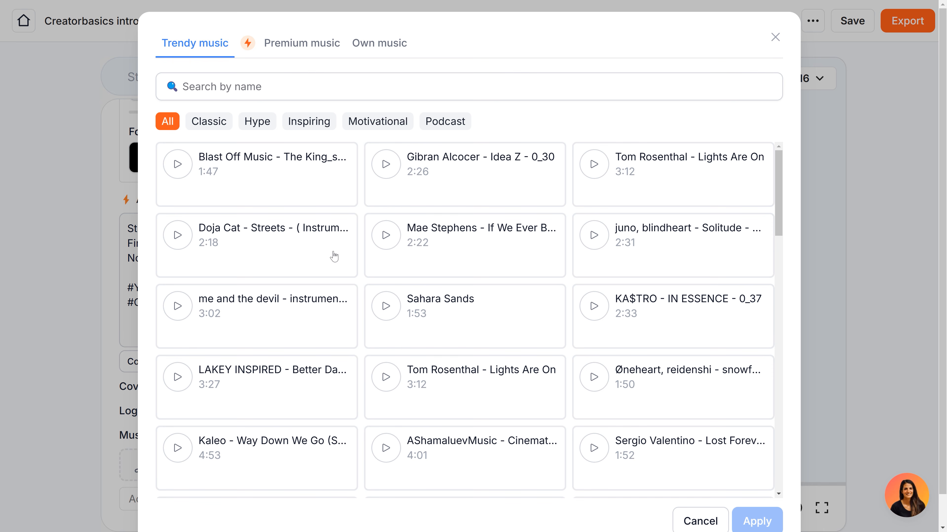
{"action": "left_click", "coordinate": [362, 45]}
{"action": "left_click", "coordinate": [289, 48]}
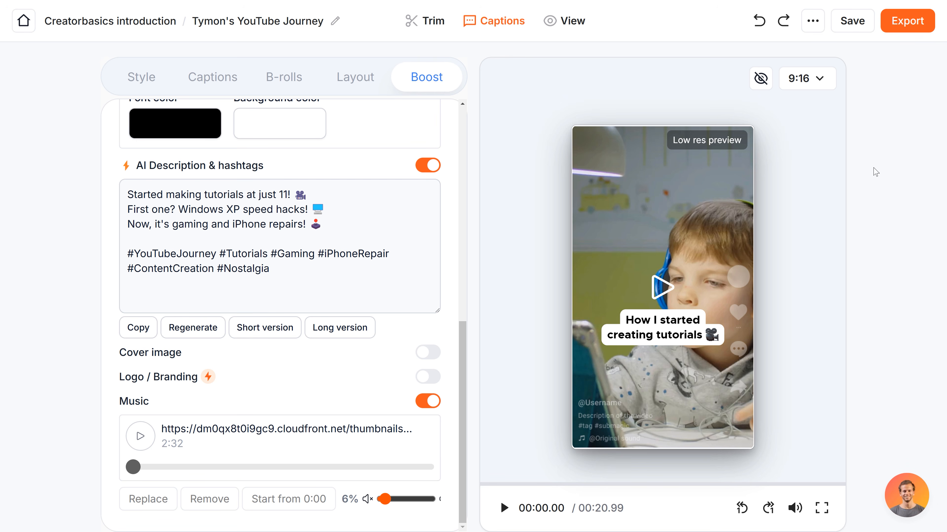
Step: Export the clip in Ultra HD (4k) quality
{"action": "left_click", "coordinate": [908, 21]}
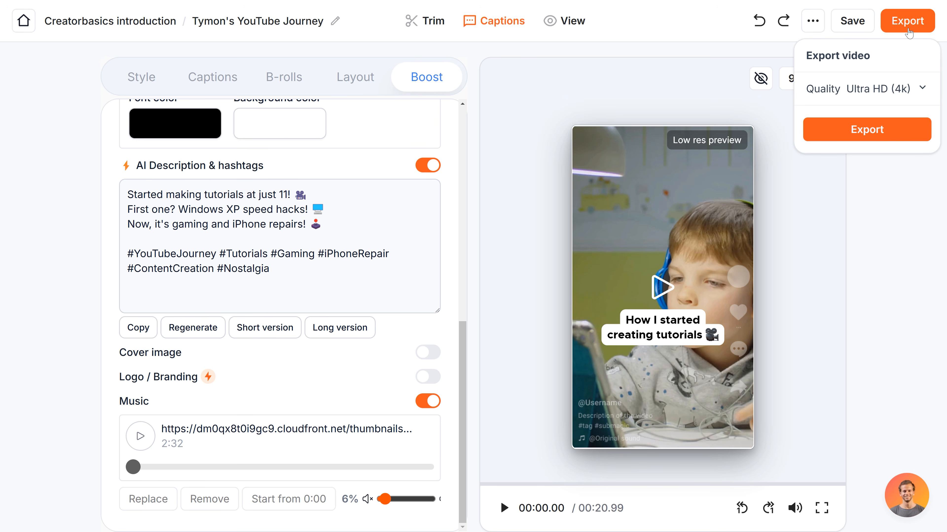
{"action": "left_click", "coordinate": [898, 93]}
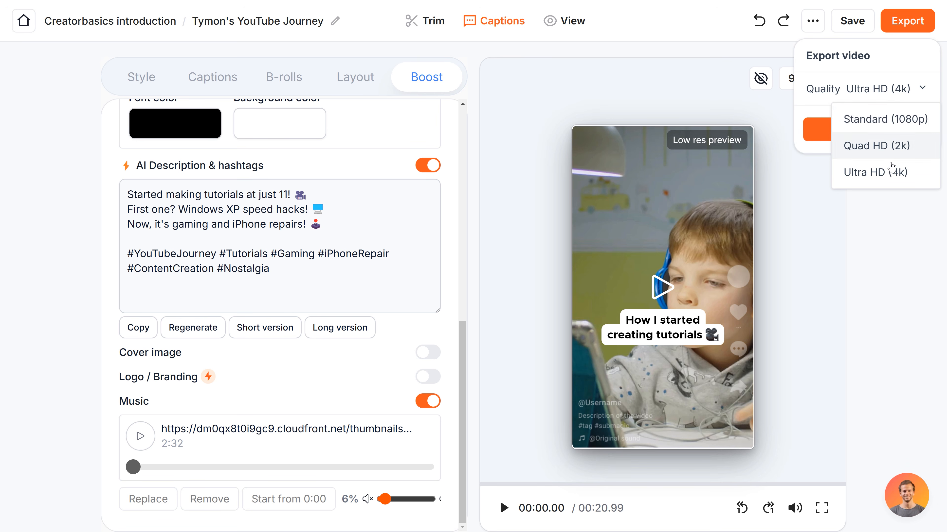
{"action": "left_click", "coordinate": [890, 172]}
{"action": "left_click", "coordinate": [890, 130]}
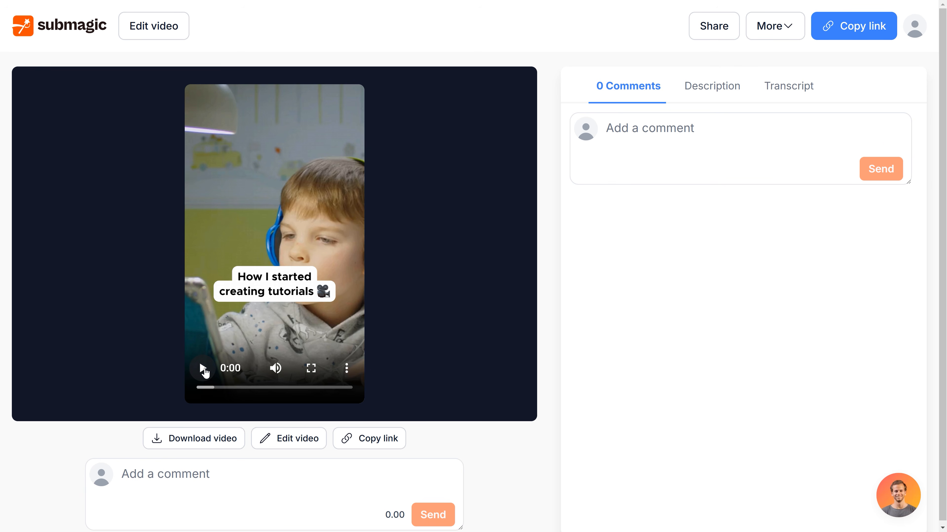
Step: Play the exported clip and view its description and transcript
{"action": "left_click", "coordinate": [203, 369]}
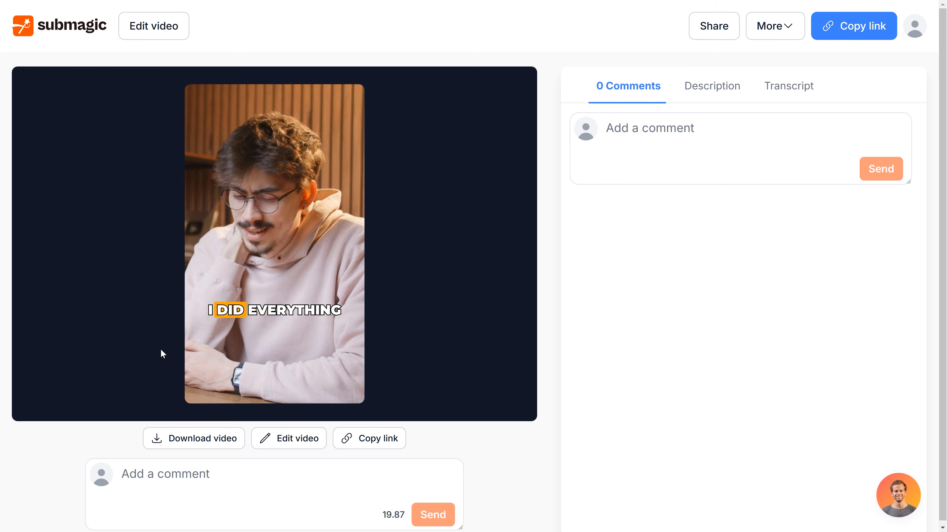
{"action": "left_click", "coordinate": [718, 95]}
{"action": "left_click", "coordinate": [805, 92]}
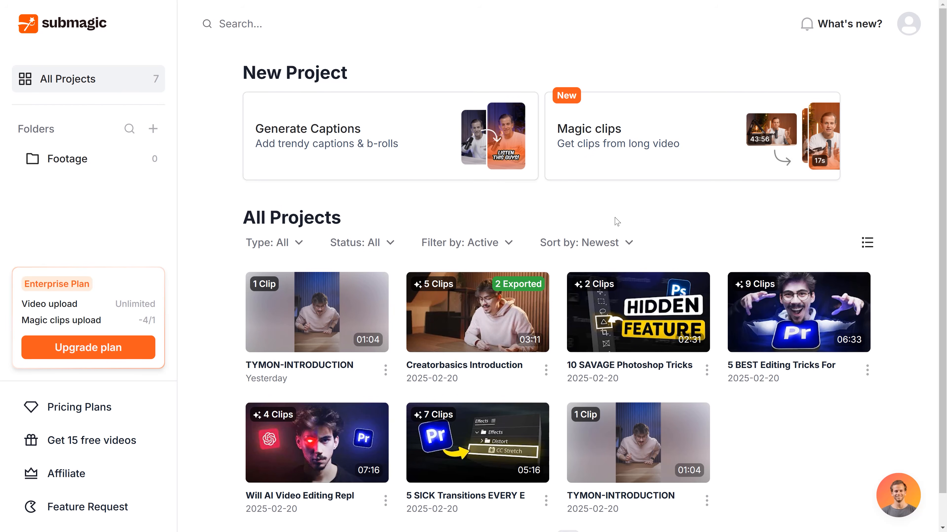
Step: Create a new captions project from the vertical introduction video and generate its captions in English
{"action": "left_click", "coordinate": [411, 179]}
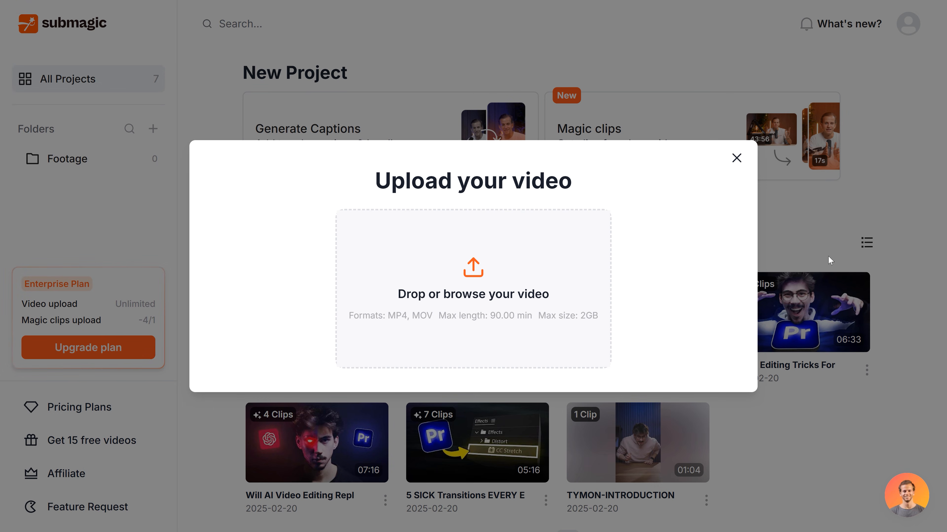
{"action": "left_click_drag", "start_coordinate": [946, 272], "coordinate": [469, 281]}
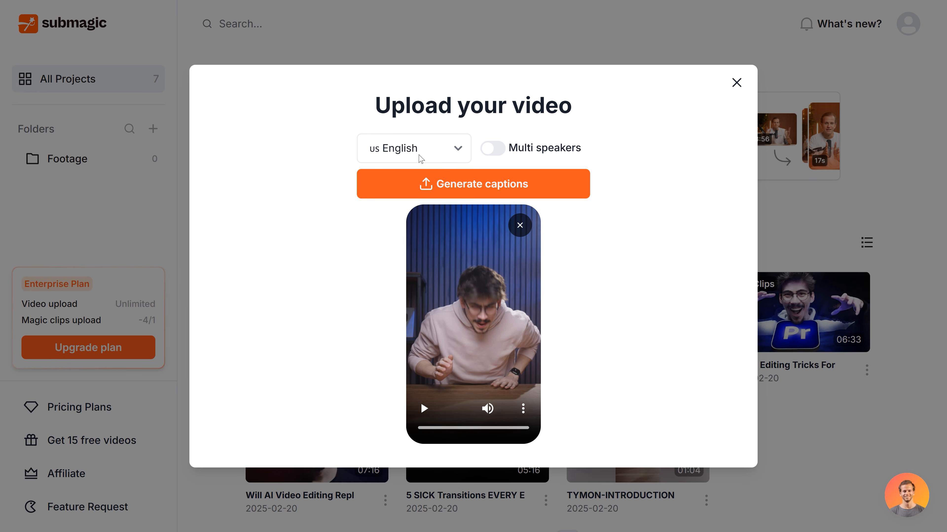
{"action": "left_click", "coordinate": [461, 185]}
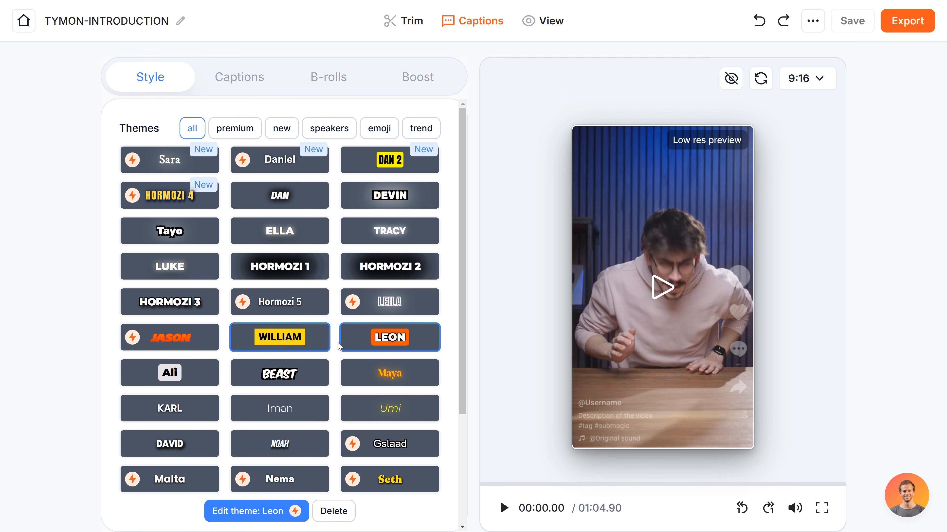
Step: Look over the new project's captions, B-roll options and trimming view
{"action": "left_click", "coordinate": [246, 89]}
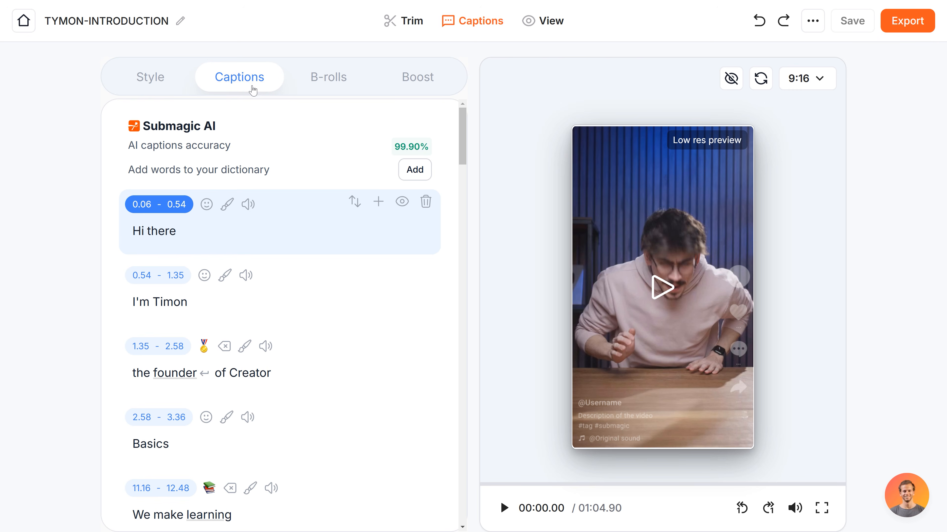
{"action": "left_click", "coordinate": [342, 86]}
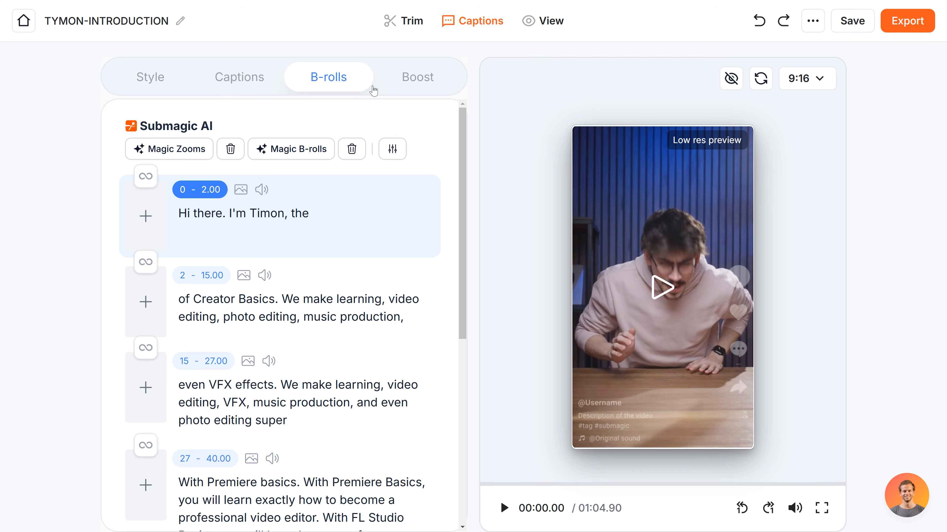
{"action": "left_click", "coordinate": [375, 89]}
{"action": "left_click", "coordinate": [406, 21]}
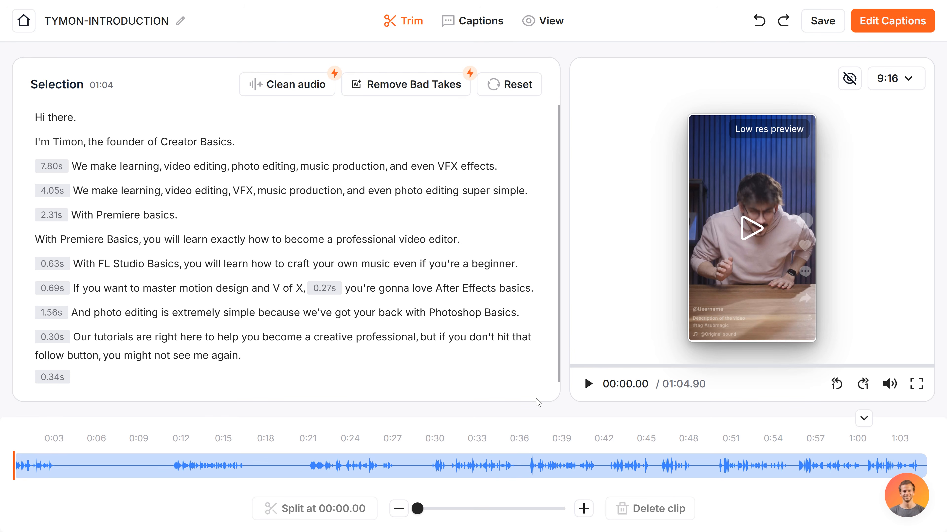